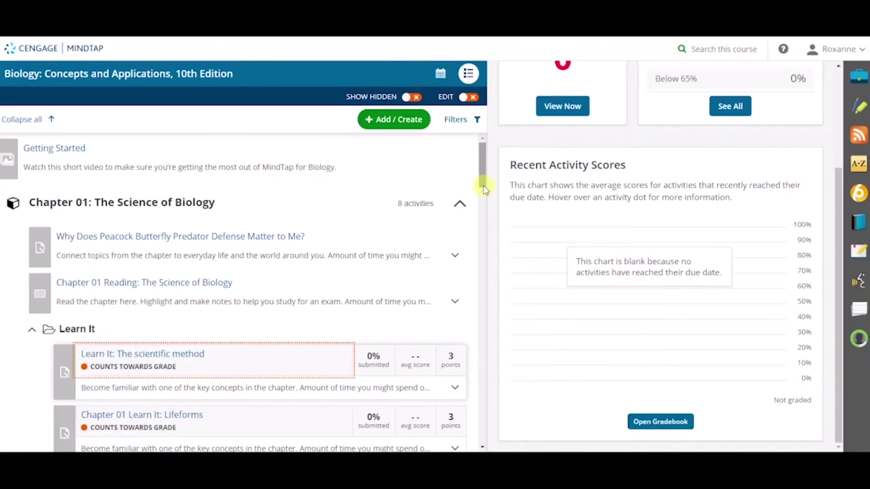
# Enable the EDIT toggle and open the Editing Activity form for 'Learn It: The scientific method'
pyautogui.click(473, 98)
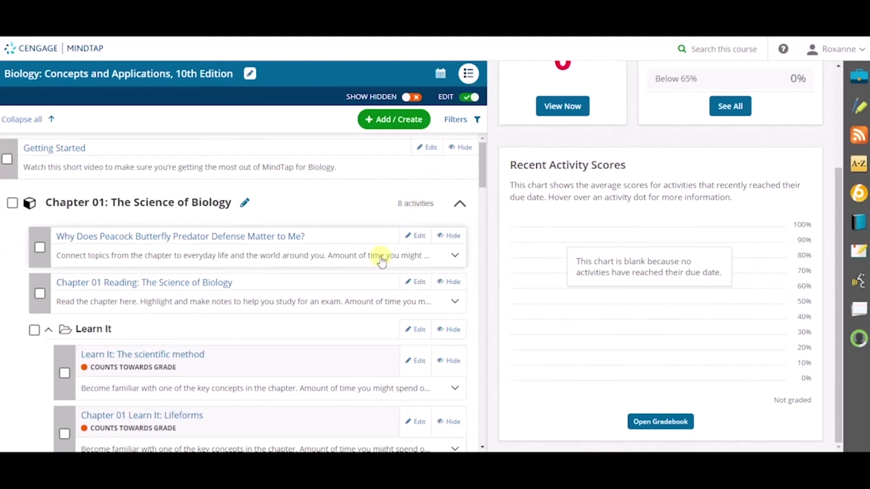
pyautogui.scroll(-2, 286, 278)
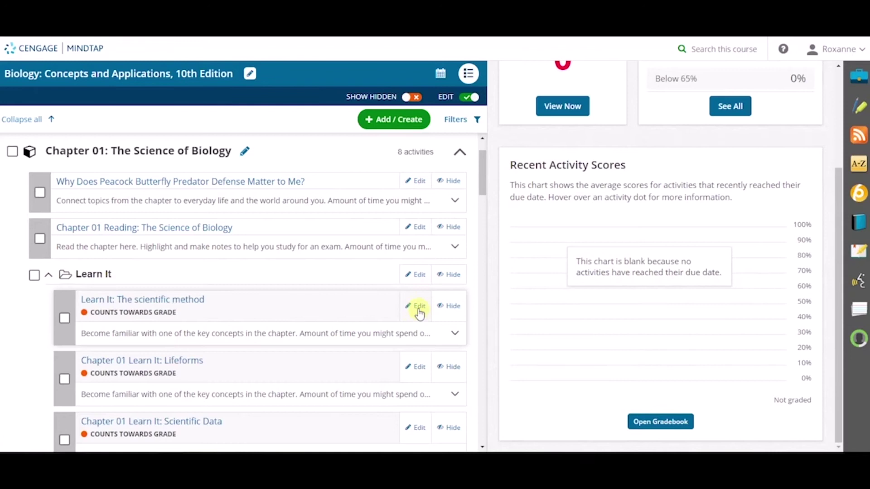
pyautogui.click(420, 307)
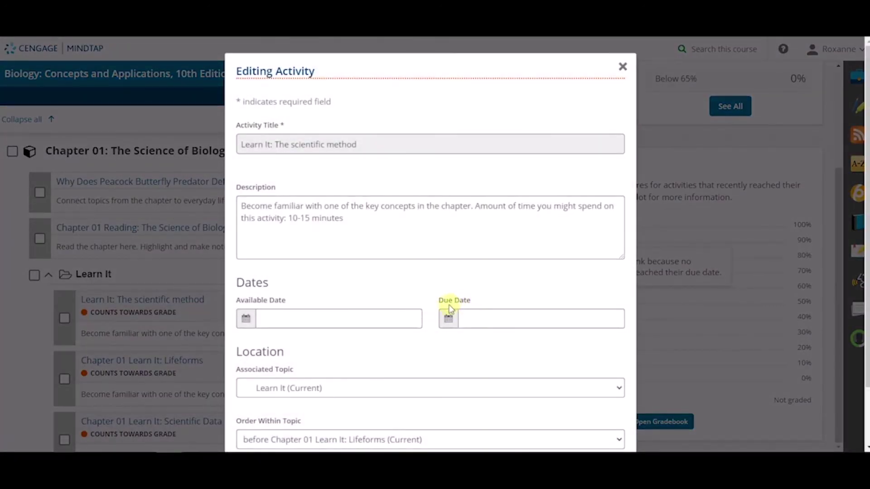
pyautogui.scroll(-2, 448, 309)
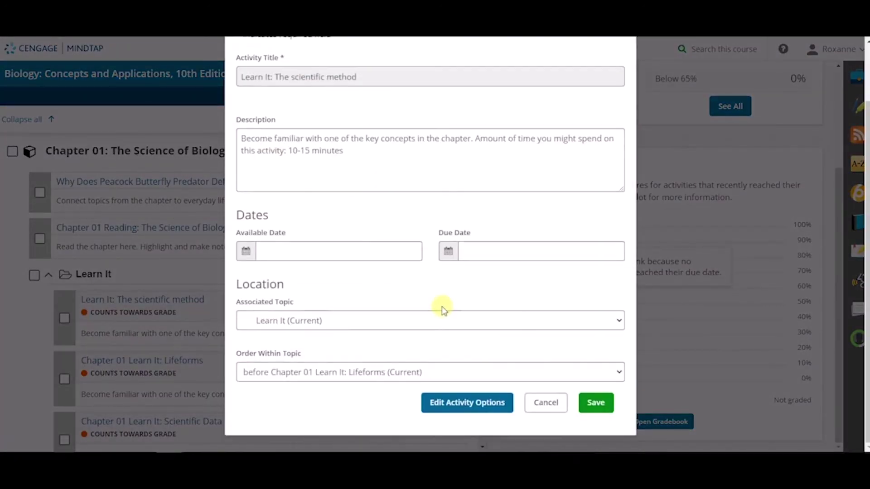
# Open Edit Activity Options to show the reading passage and three 1-point Check Your Understanding items
pyautogui.click(480, 405)
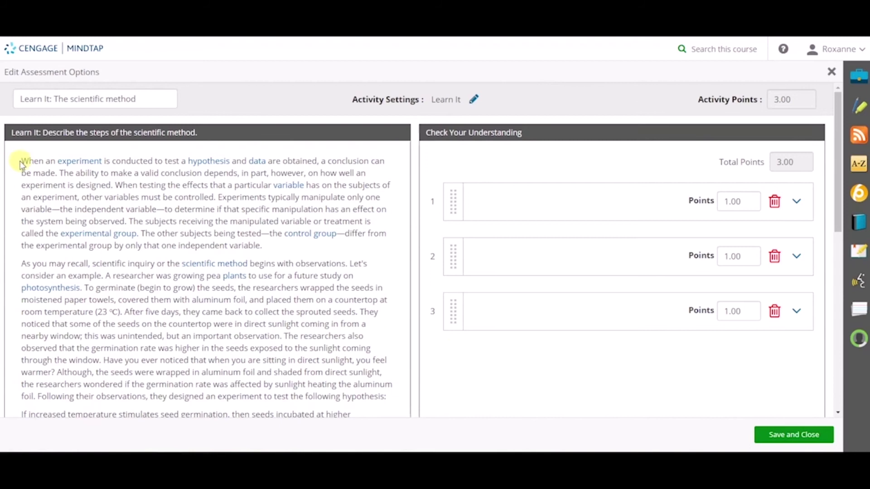
pyautogui.moveTo(22, 161); pyautogui.dragTo(360, 286)
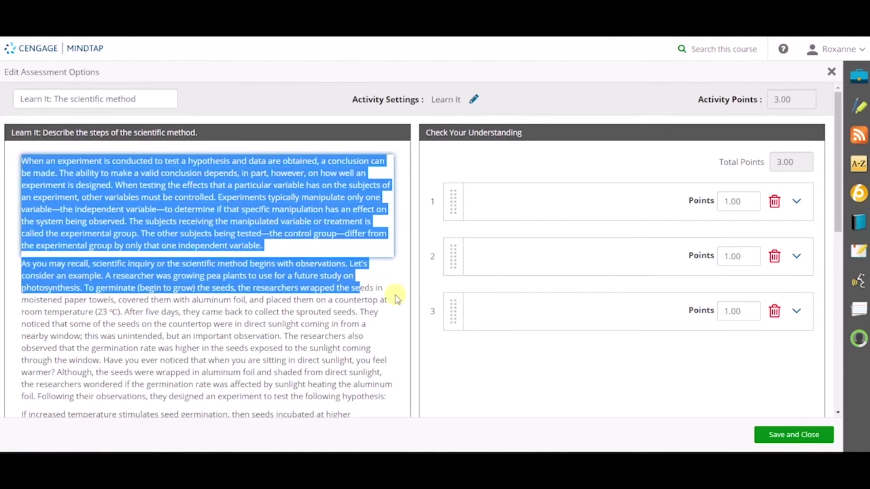
pyautogui.click(466, 367)
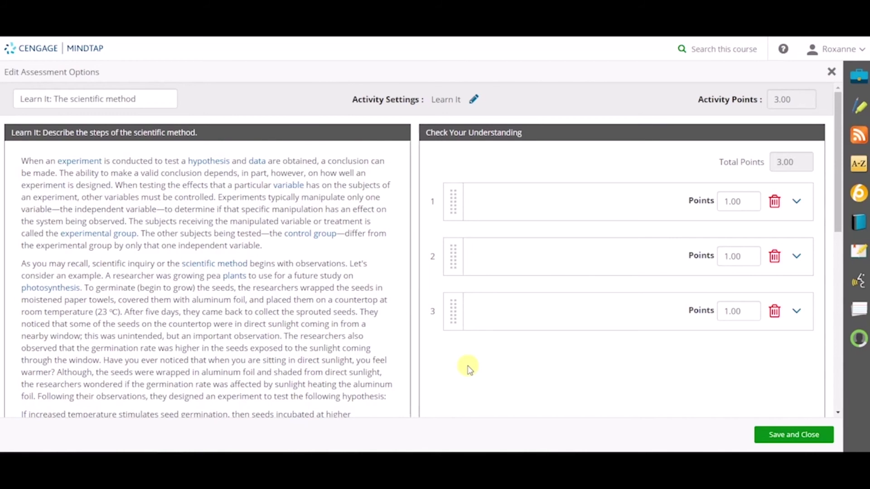
# Expand item 1 and select its Yes answer, feedback, points value and question text
pyautogui.click(796, 202)
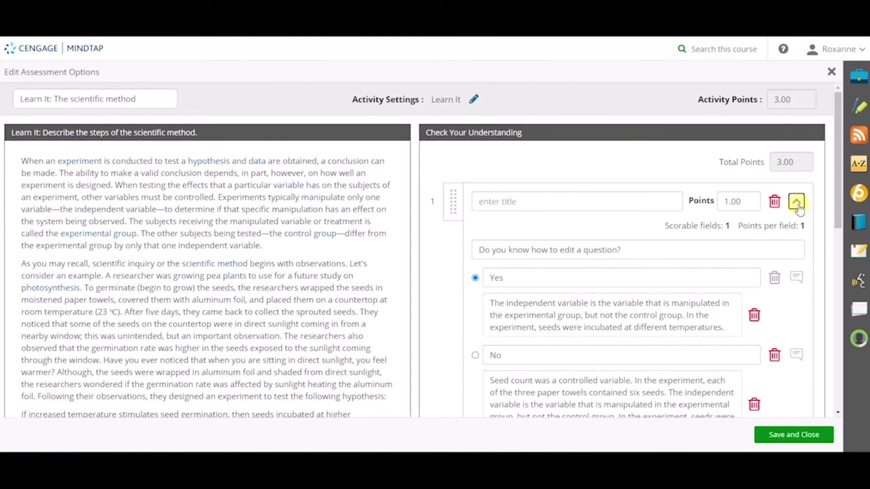
pyautogui.scroll(-2, 791, 211)
pyautogui.scroll(-1, 791, 211)
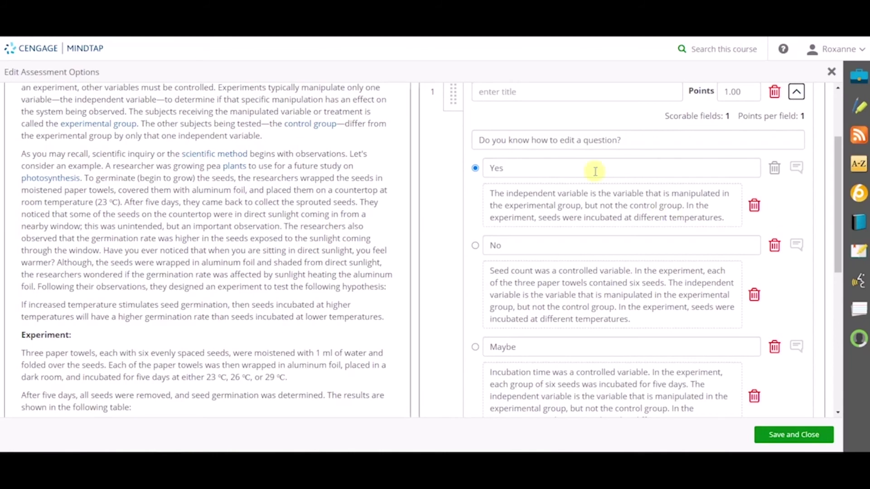
pyautogui.tripleClick(618, 140)
pyautogui.click(534, 173)
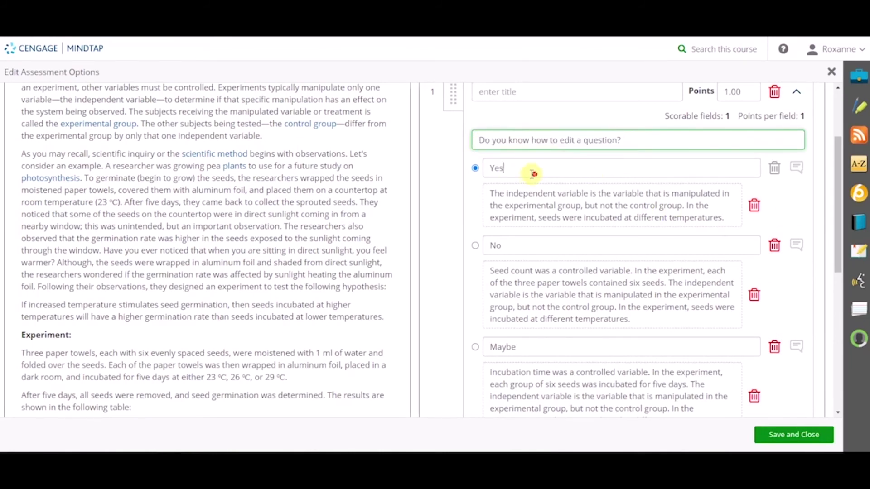
pyautogui.moveTo(534, 174); pyautogui.dragTo(460, 170)
pyautogui.moveTo(561, 217); pyautogui.dragTo(473, 194)
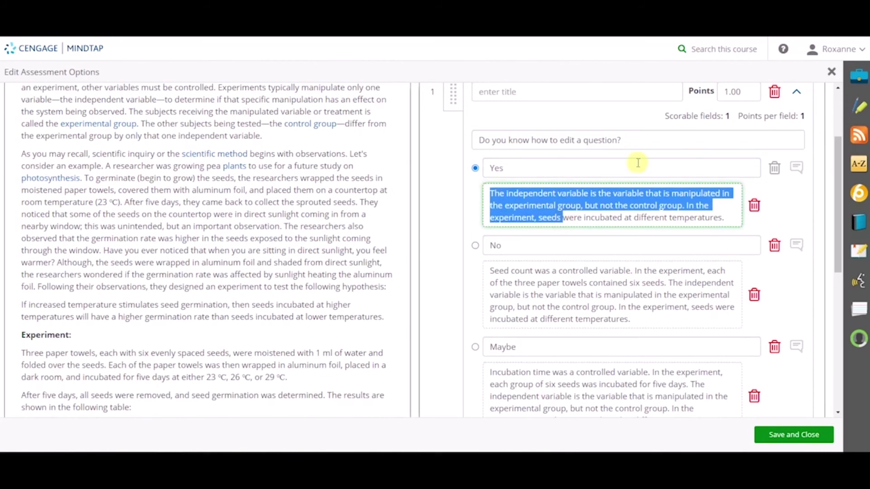
pyautogui.doubleClick(739, 91)
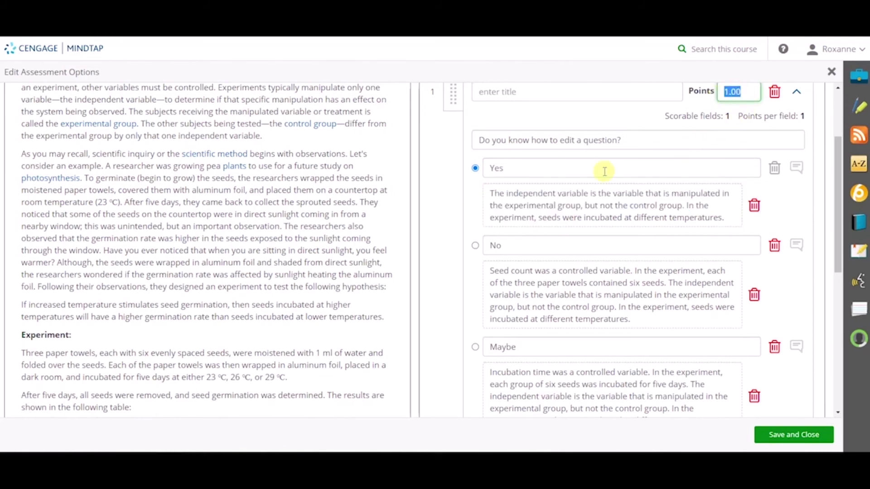
pyautogui.moveTo(632, 141); pyautogui.dragTo(462, 144)
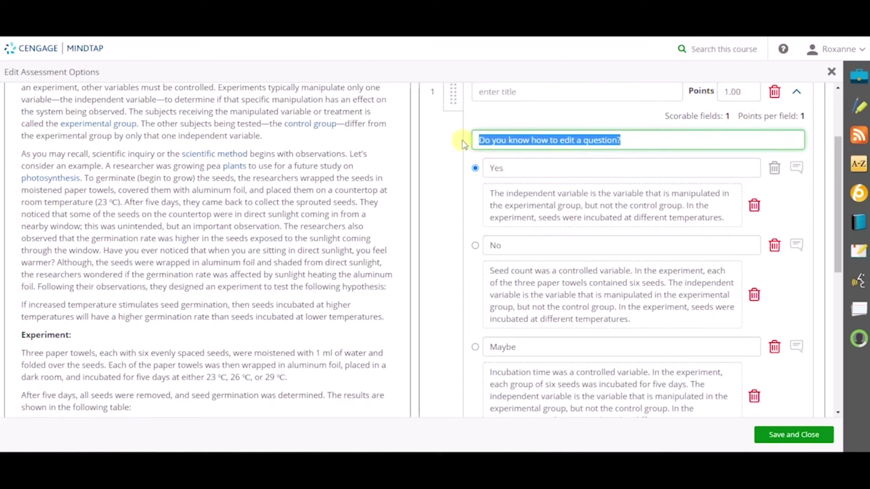
pyautogui.write('What was the indepen')
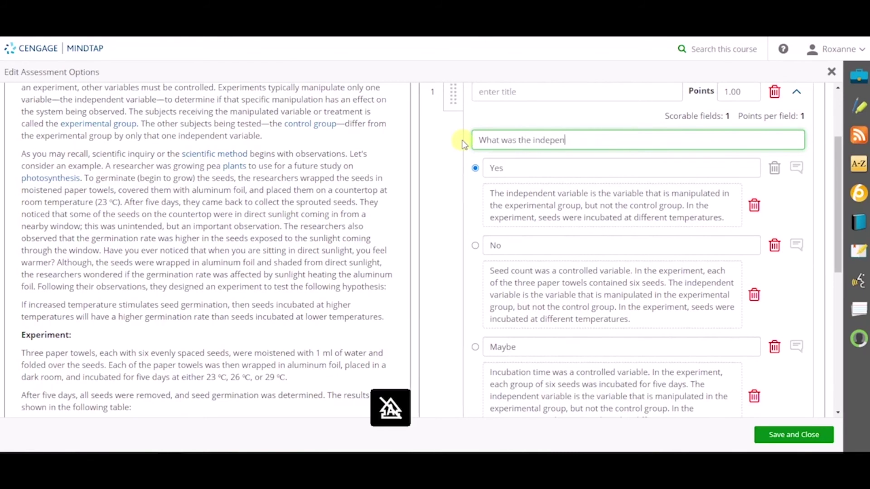
pyautogui.write('dent variable?')
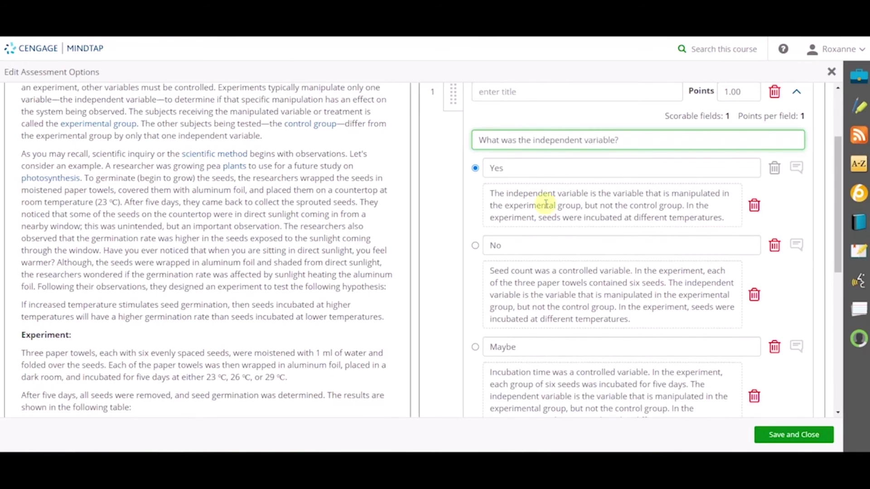
# Fill the answer fields with Seed count, Incubation time and Amount of water
pyautogui.press('Tab')
pyautogui.write('Temperature')
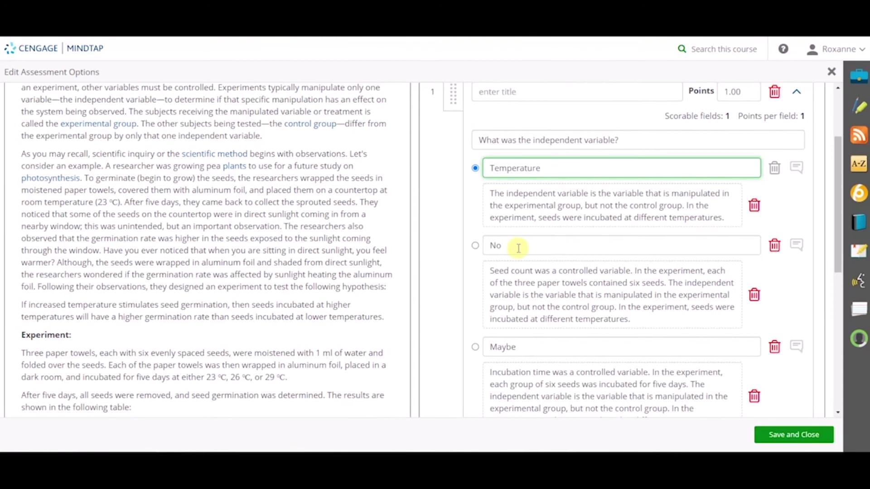
pyautogui.press('Tab')
pyautogui.write('Seed count')
pyautogui.press('Tab')
pyautogui.write('In')
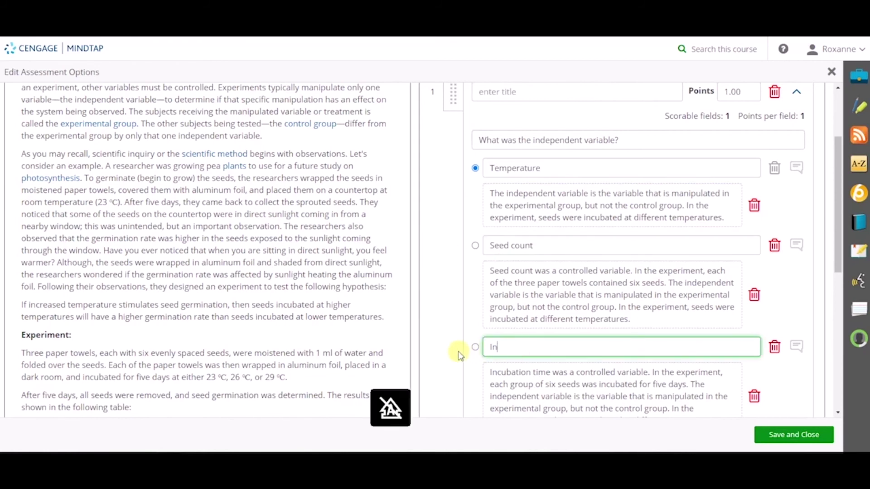
pyautogui.write('cubation time')
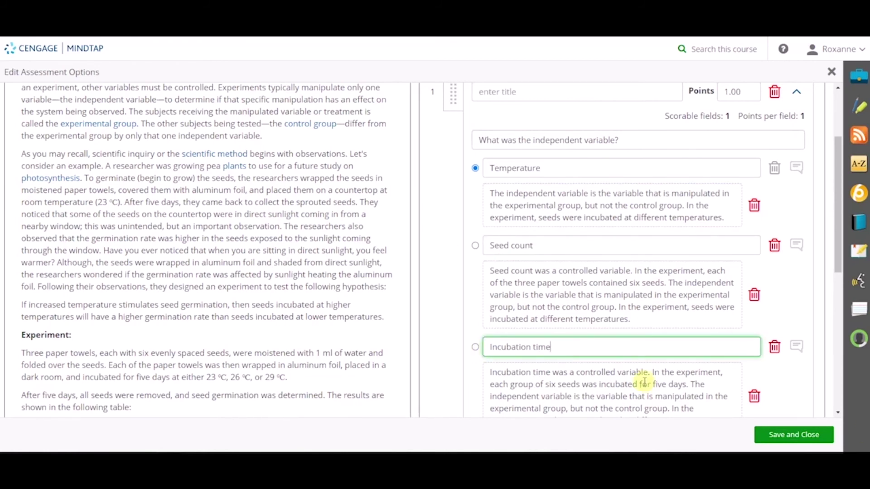
pyautogui.press('Tab')
pyautogui.write('Amount of water')
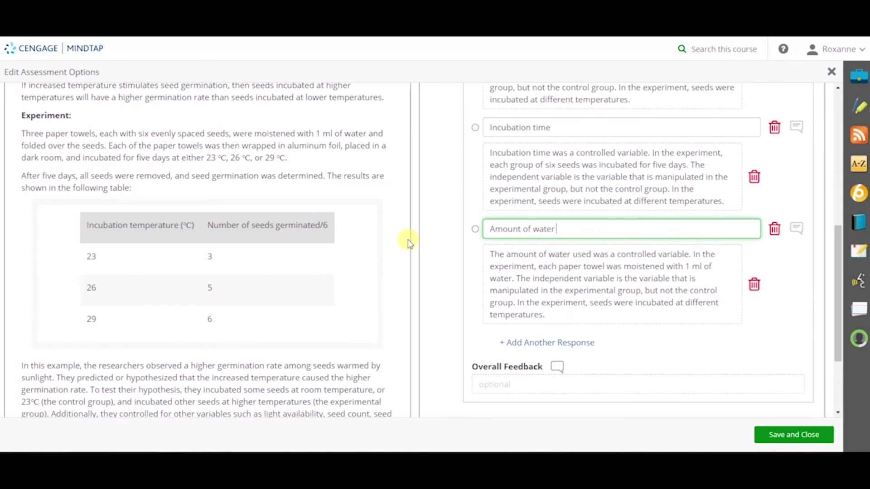
# Delete the Amount of water answer and feedback, and add re-read advice to Seed count's feedback
pyautogui.click(753, 284)
pyautogui.click(774, 228)
pyautogui.scroll(3, 720, 244)
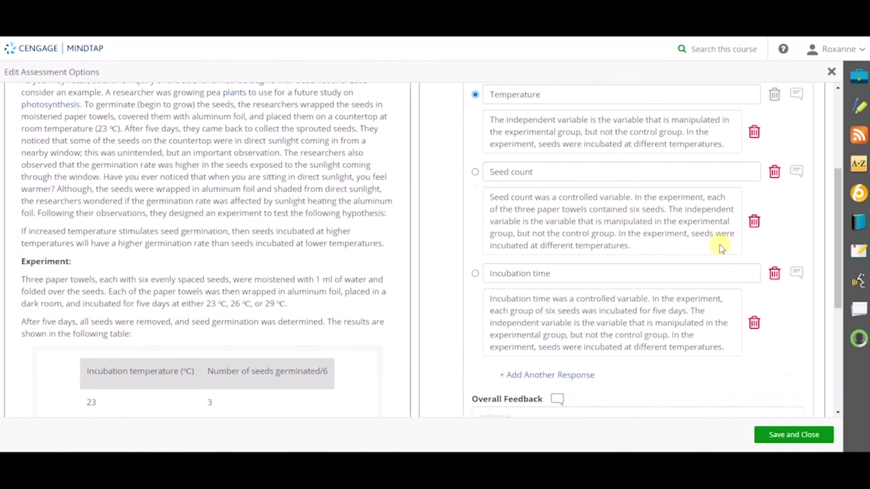
pyautogui.click(646, 265)
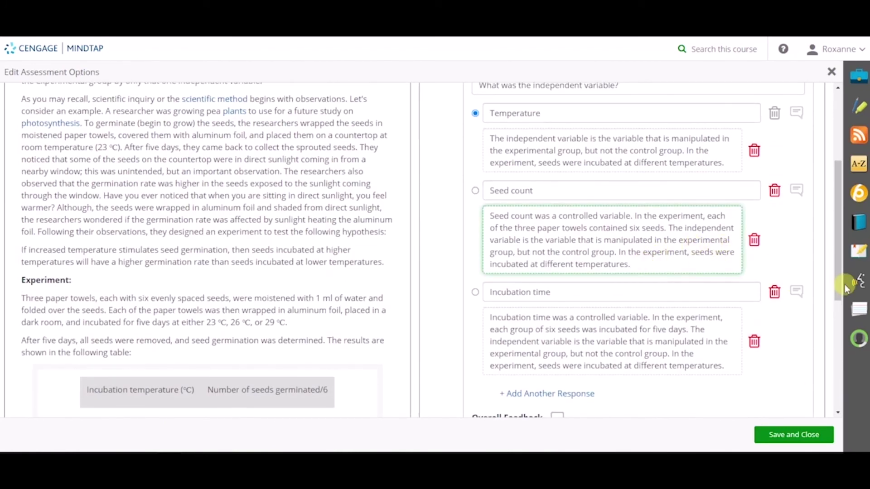
pyautogui.write(' This is incorre')
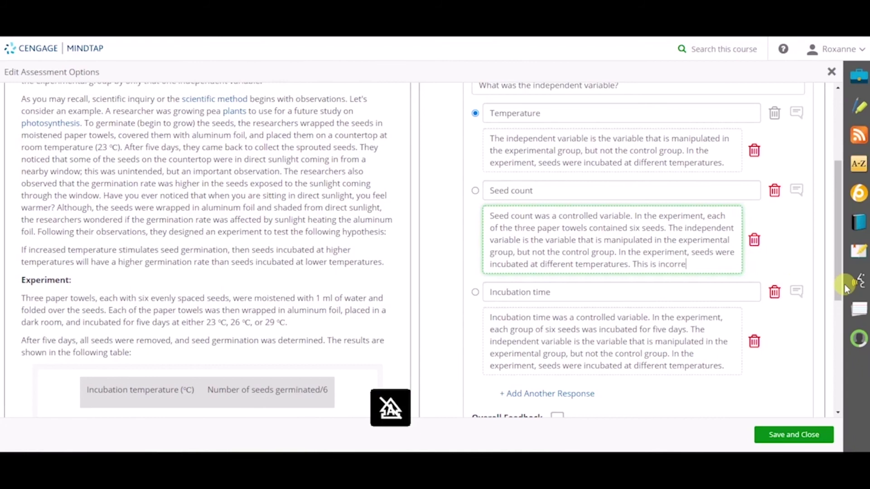
pyautogui.write('ct. Please re-read passage a')
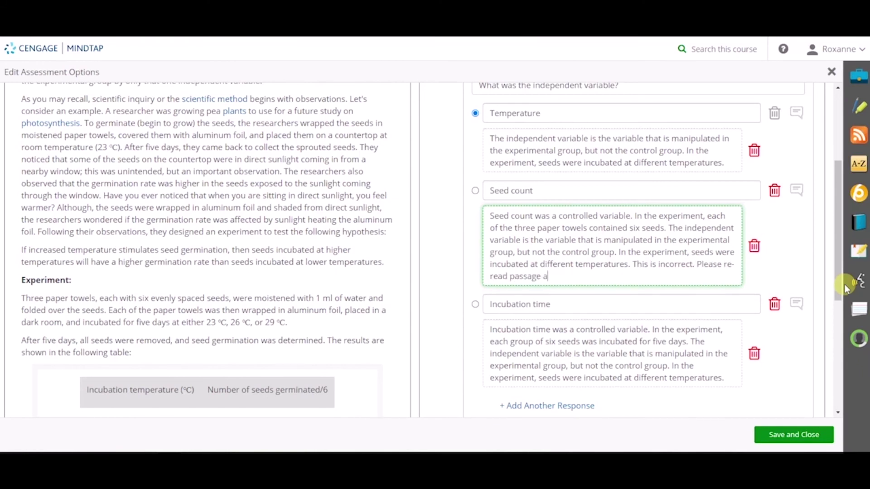
pyautogui.write('nd review notes from lecture on Monday.')
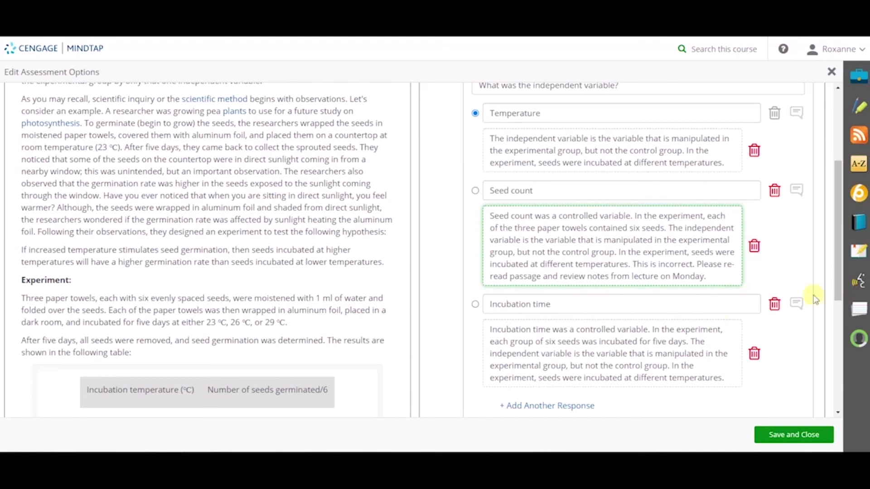
pyautogui.scroll(-3, 714, 309)
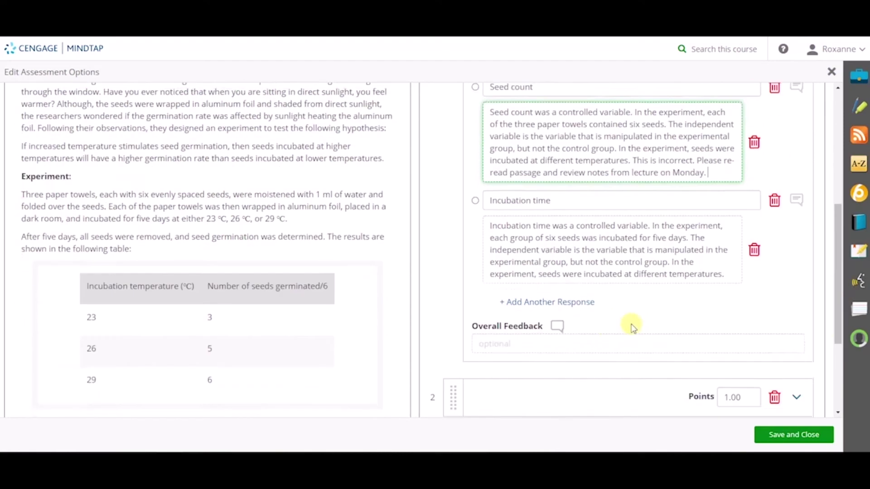
# Add an 'All of the above' answer choice below Incubation time
pyautogui.click(553, 296)
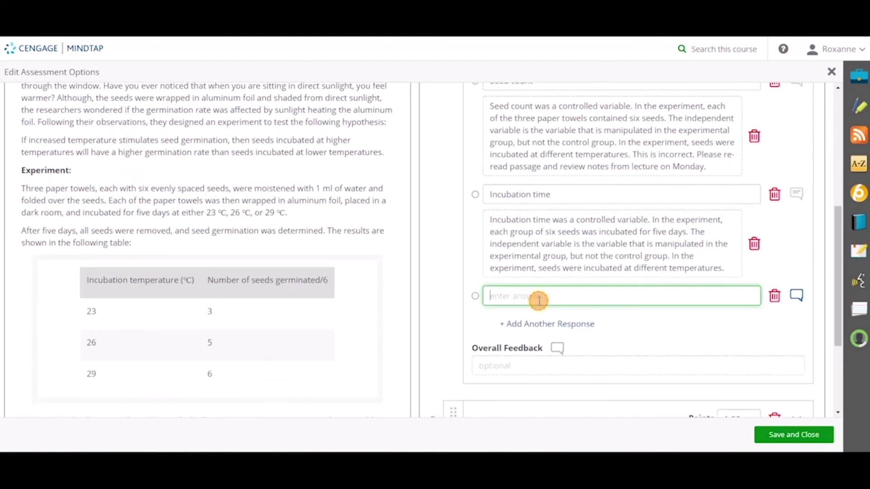
pyautogui.write('All of the above')
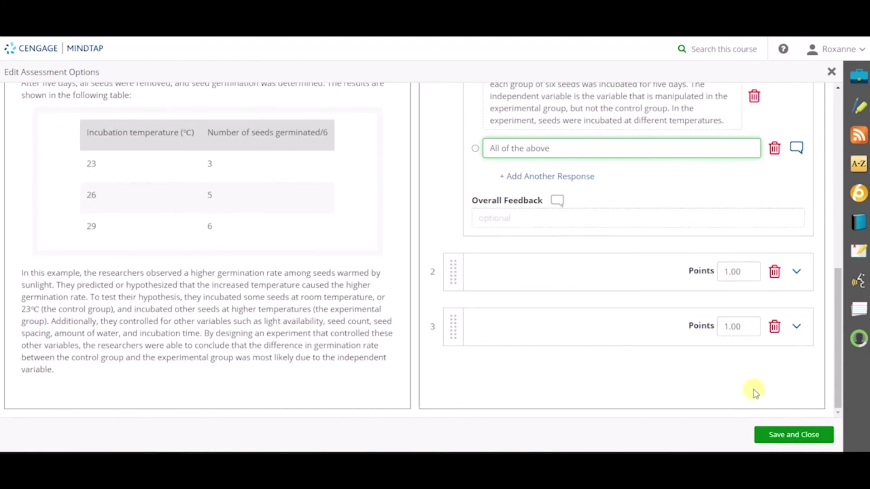
# Save and close the assessment editor, then save the Editing Activity settings
pyautogui.click(802, 436)
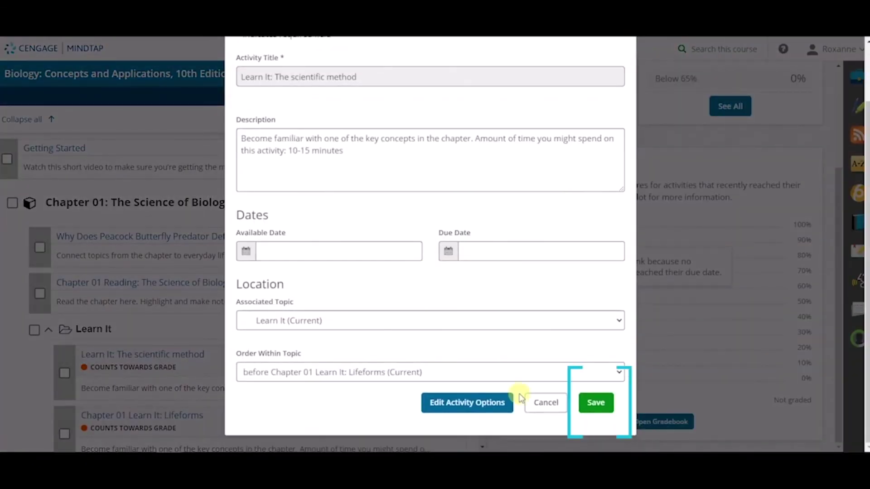
pyautogui.click(597, 404)
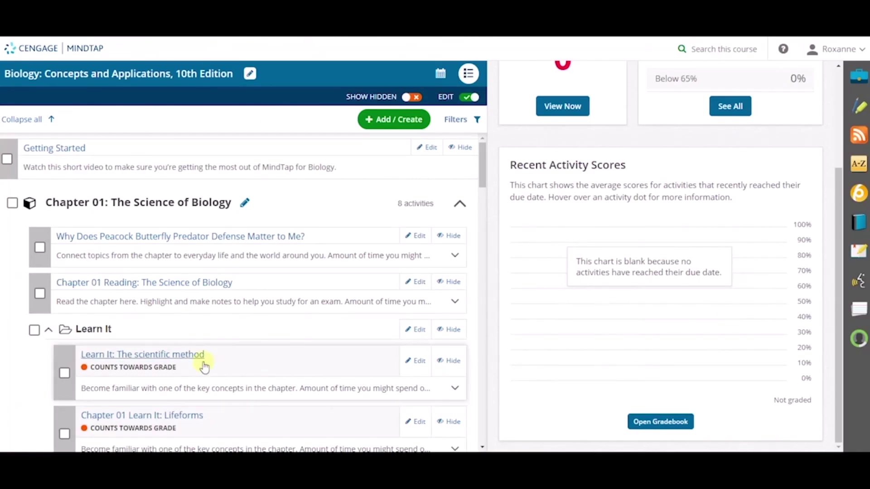
pyautogui.click(191, 363)
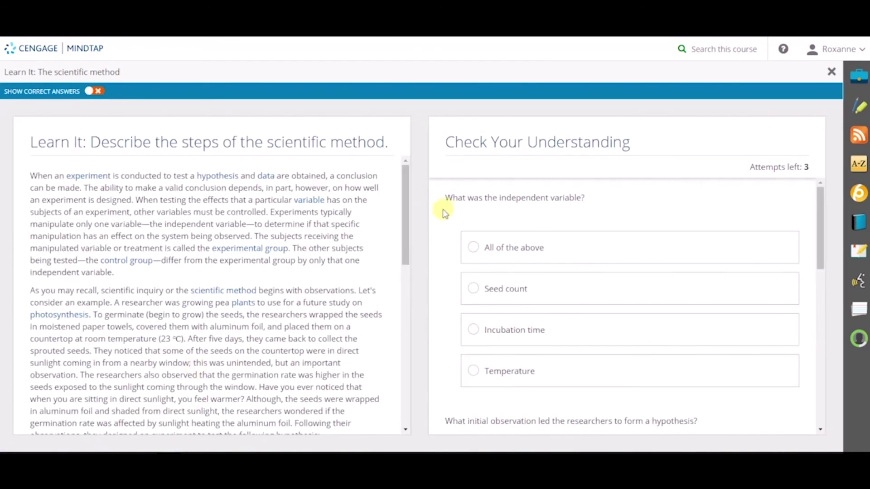
pyautogui.click(483, 208)
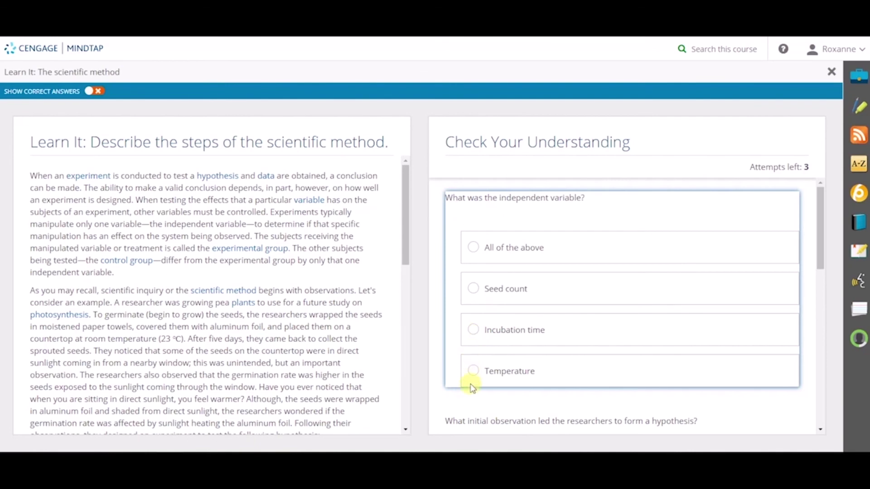
pyautogui.click(831, 71)
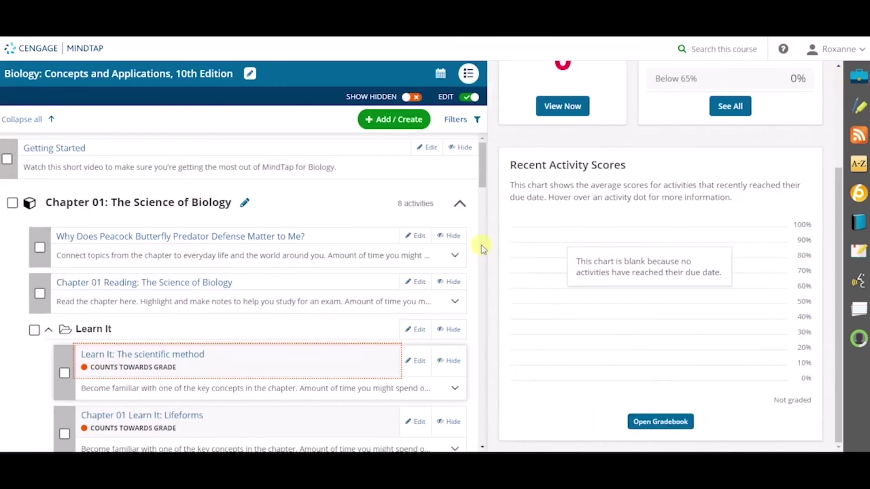